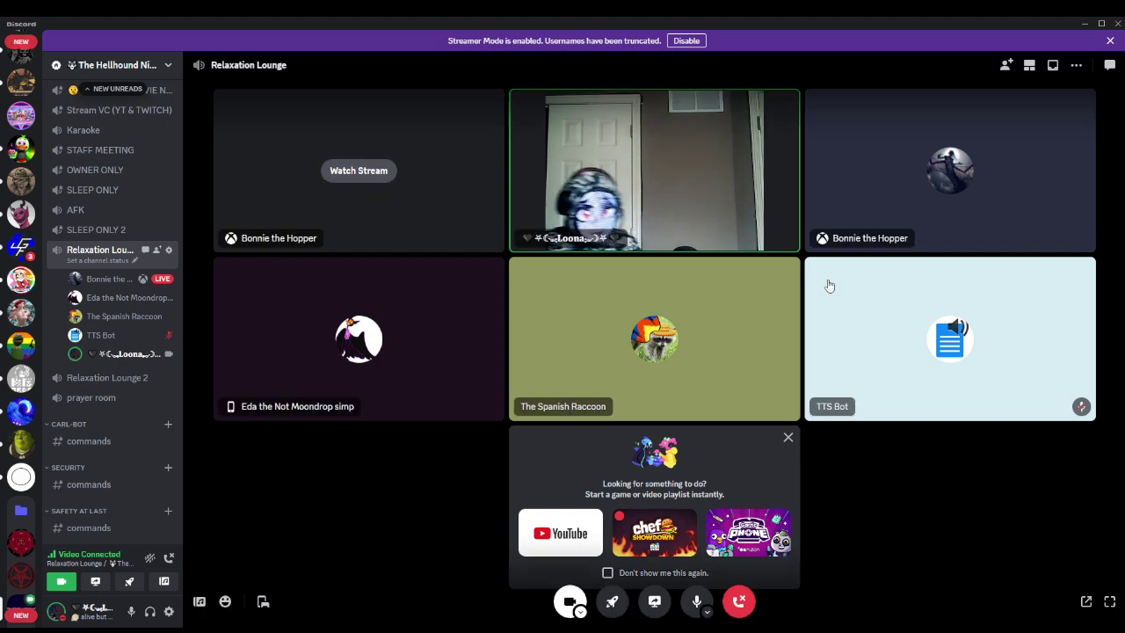
Watch the live member's game stream full-size from their grid tile
{"action": "left_click", "coordinate": [374, 165]}
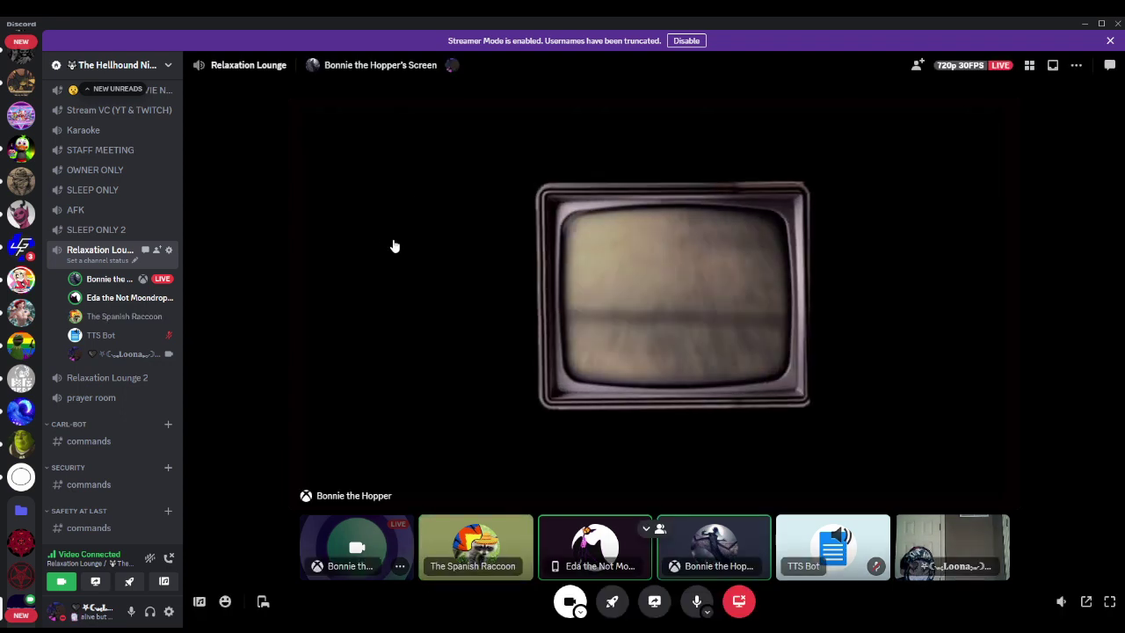
Stop watching the member's stream and go back to the participant grid
{"action": "left_click", "coordinate": [741, 549]}
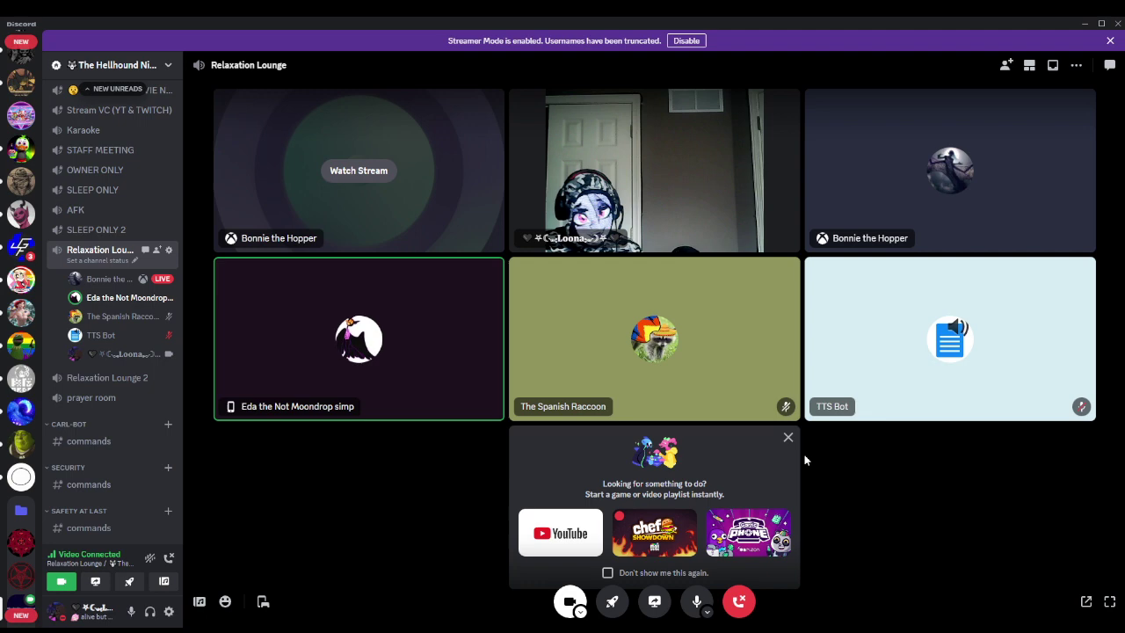
{"action": "left_click", "coordinate": [358, 170]}
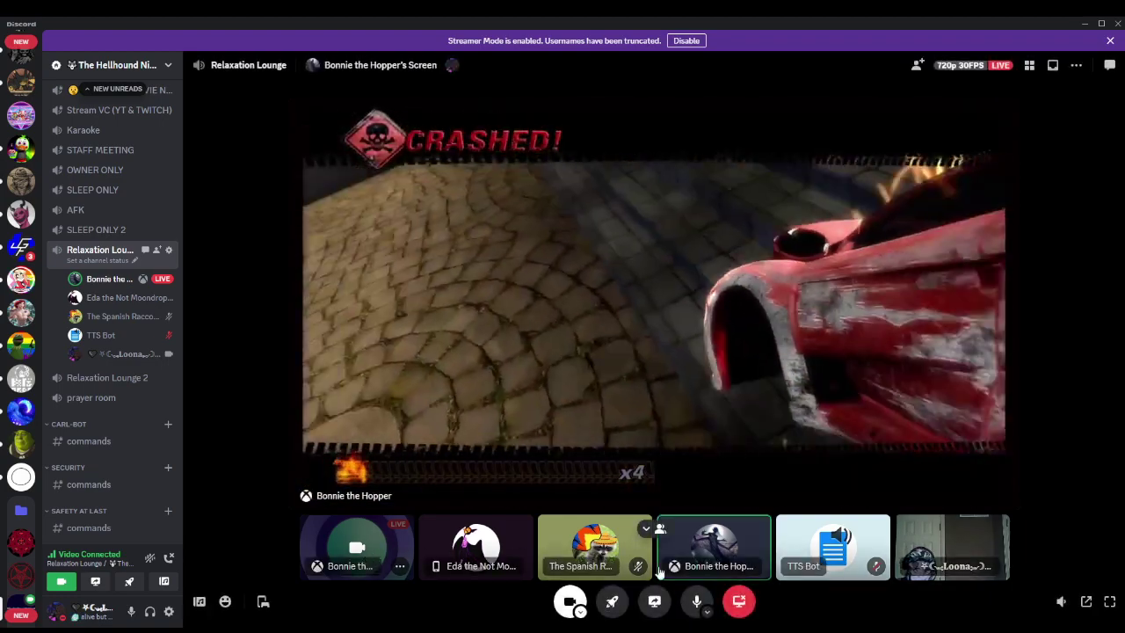
{"action": "mouse_move", "coordinate": [739, 601]}
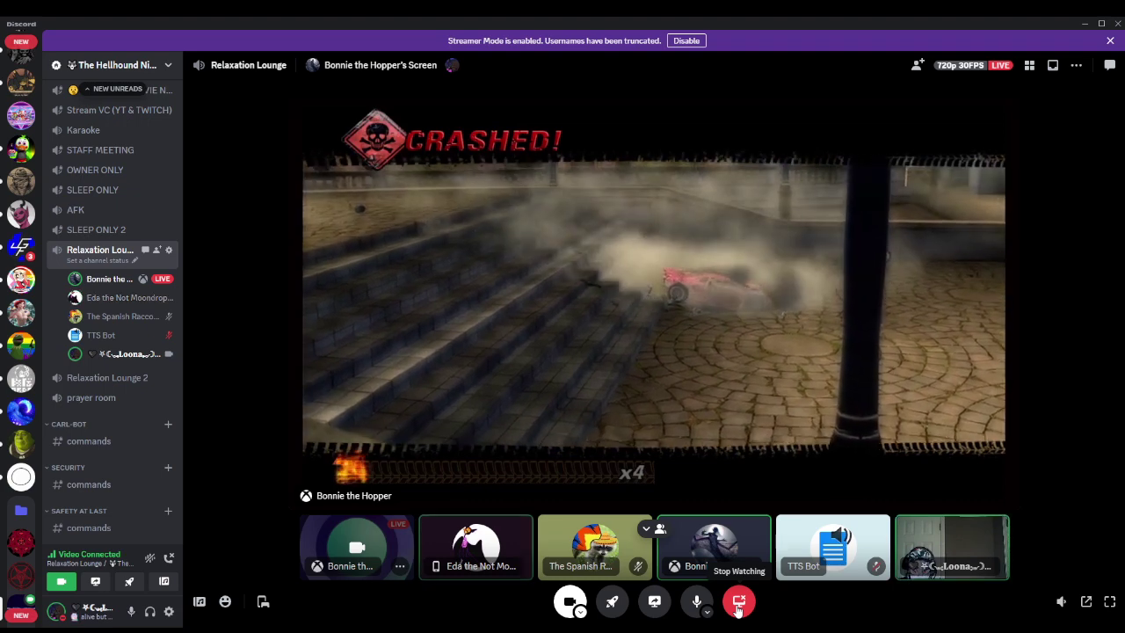
{"action": "left_click", "coordinate": [738, 603]}
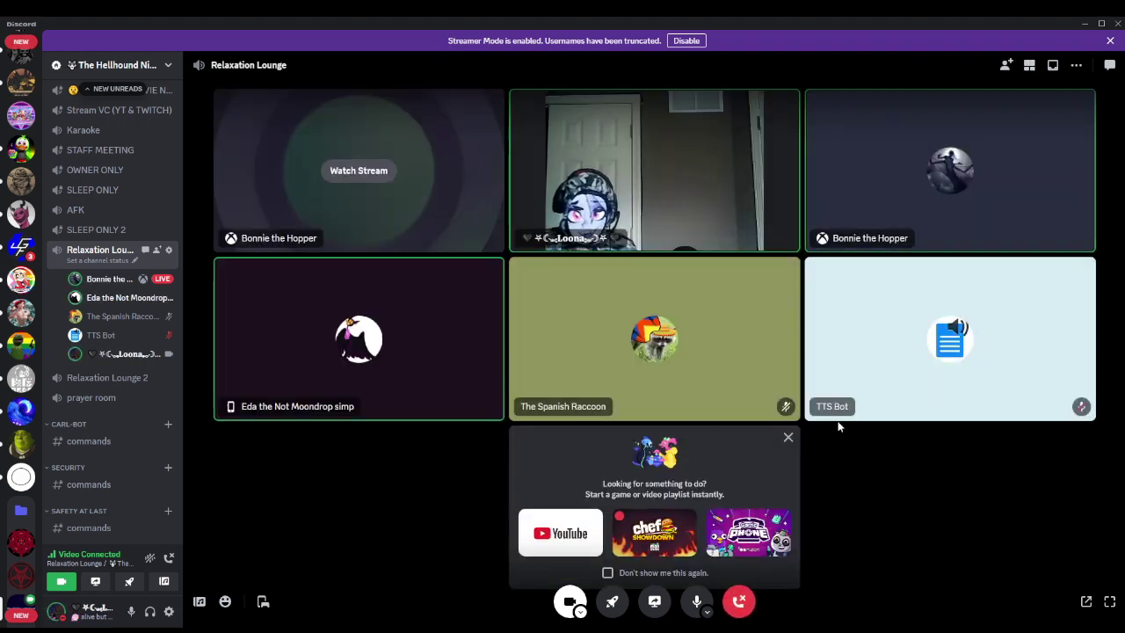